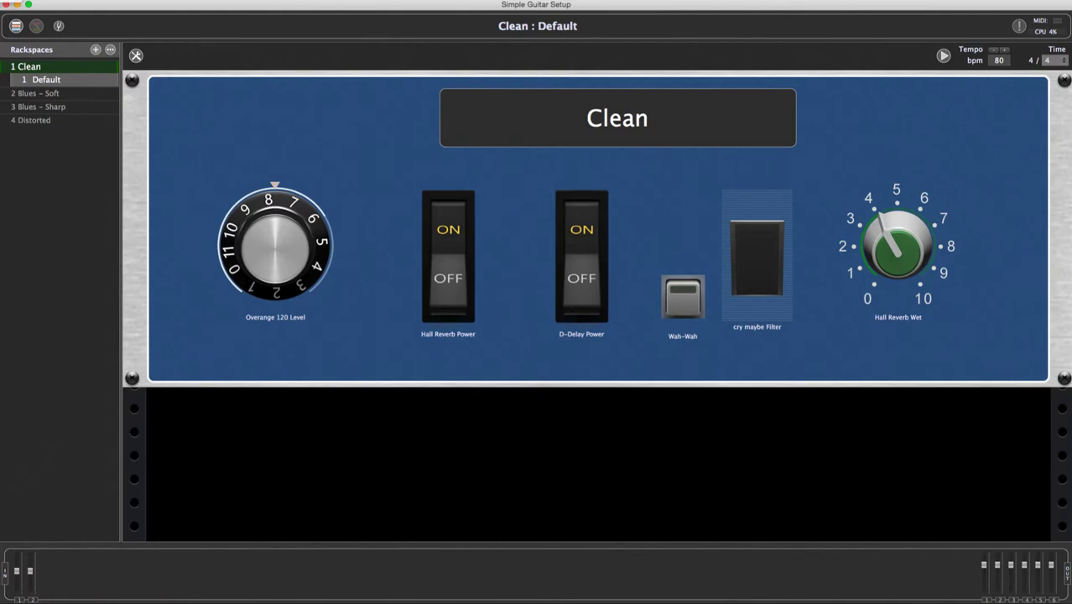
- Show the OSC settings and highlight the remote client IP address
{"action": "key", "text": "super+comma"}
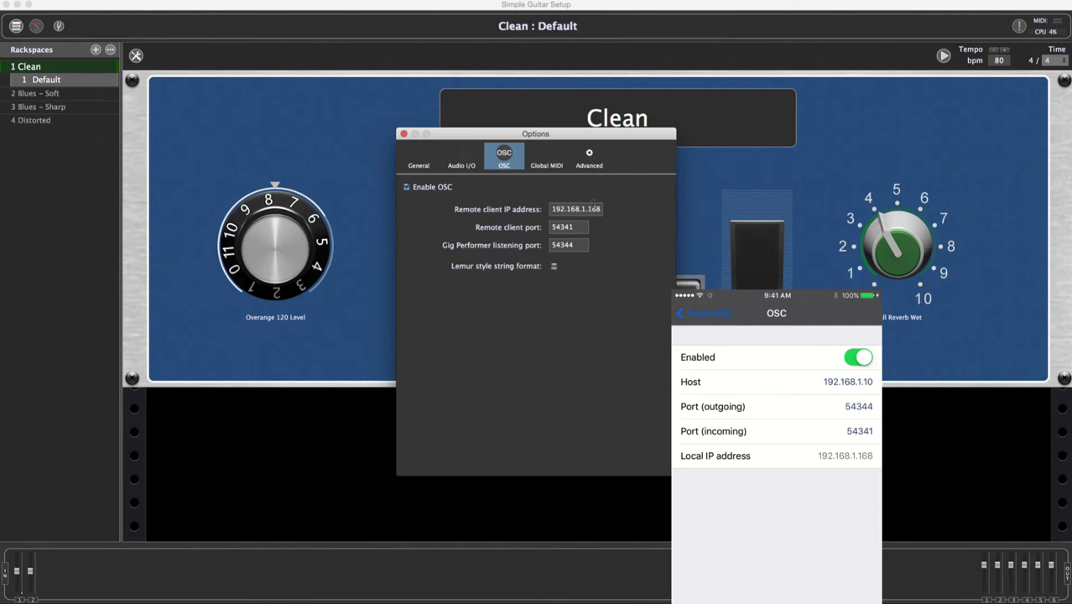
{"action": "left_click_drag", "start_coordinate": [596, 209], "coordinate": [555, 209]}
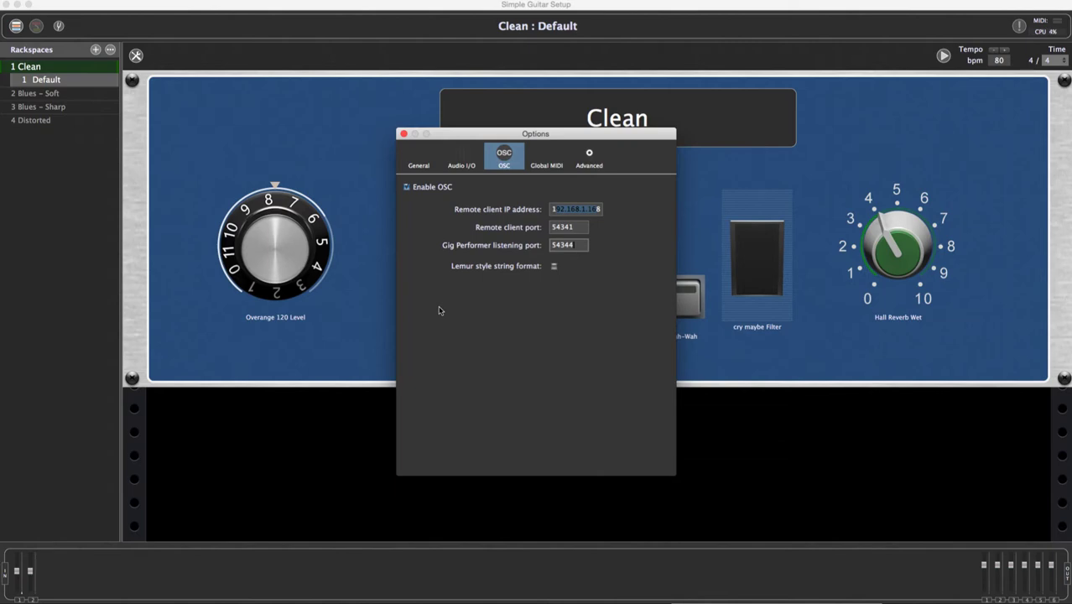
- In Clean, check the OSC names of Hall Reverb Power (button1), D-Delay Power and Hall Reverb Wet
{"action": "left_click", "coordinate": [404, 133]}
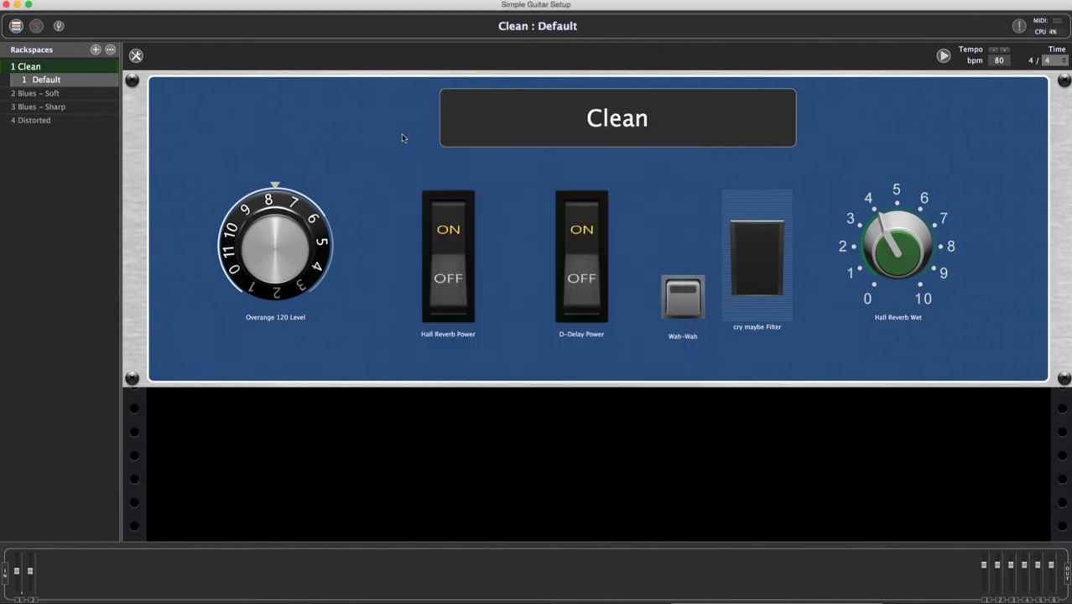
{"action": "left_click", "coordinate": [136, 56]}
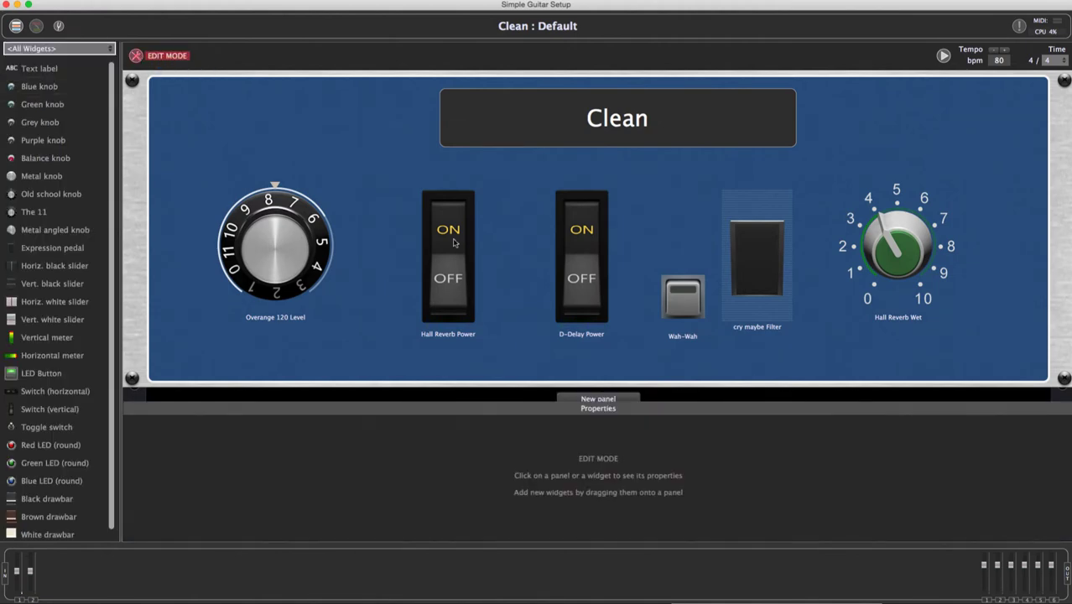
{"action": "left_click", "coordinate": [453, 242]}
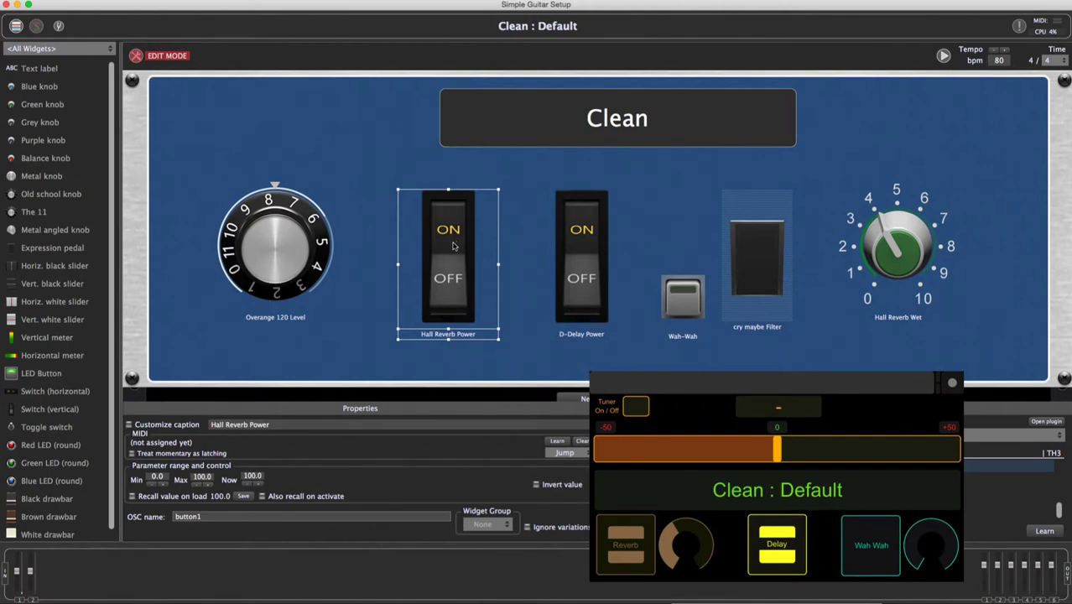
{"action": "left_click", "coordinate": [205, 516]}
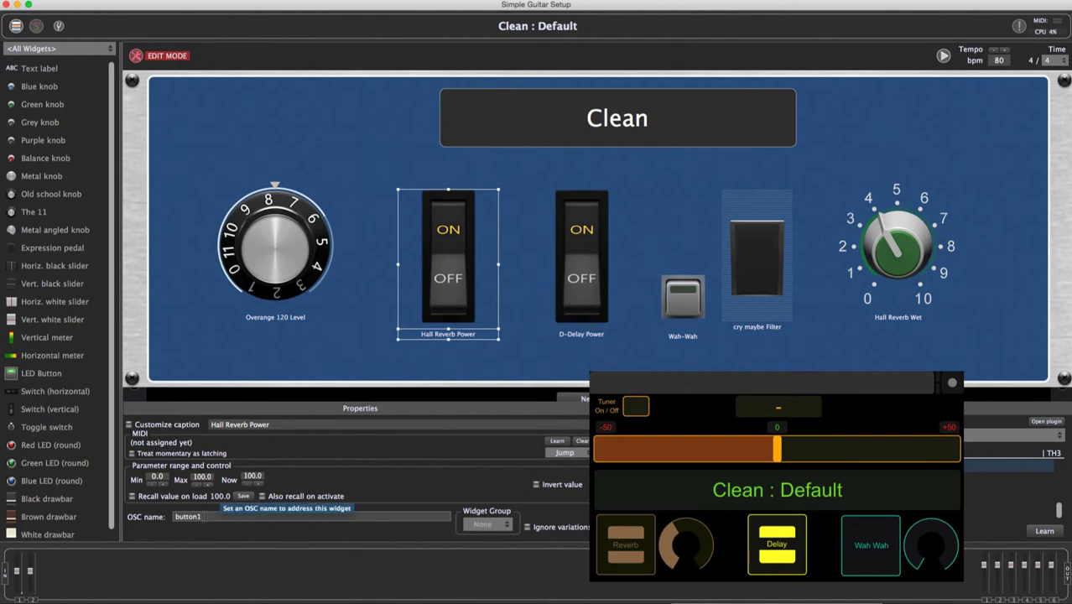
{"action": "left_click_drag", "start_coordinate": [202, 516], "coordinate": [166, 519]}
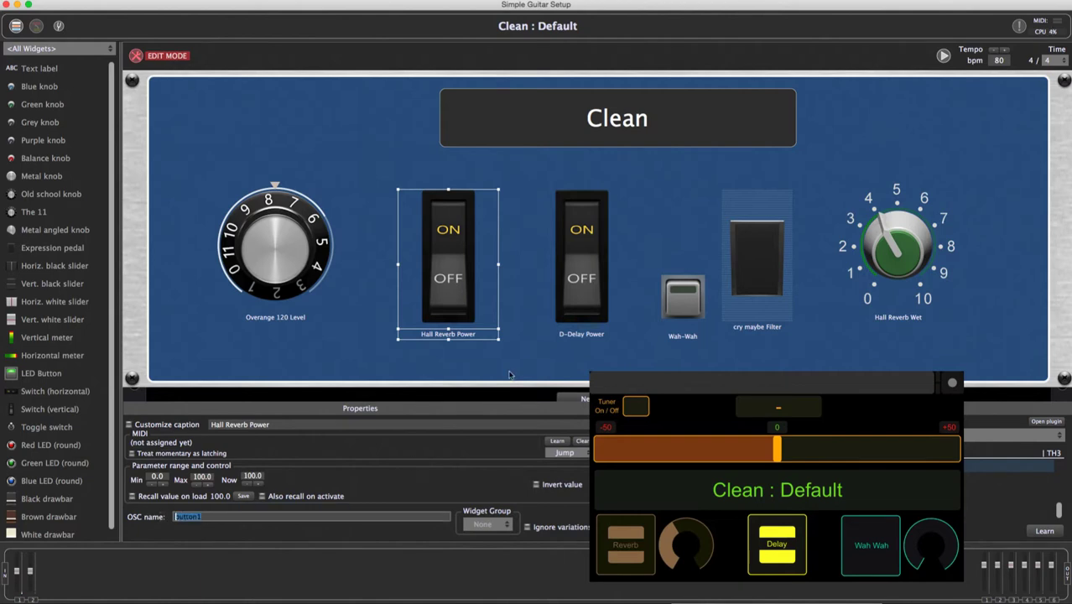
{"action": "left_click", "coordinate": [585, 249]}
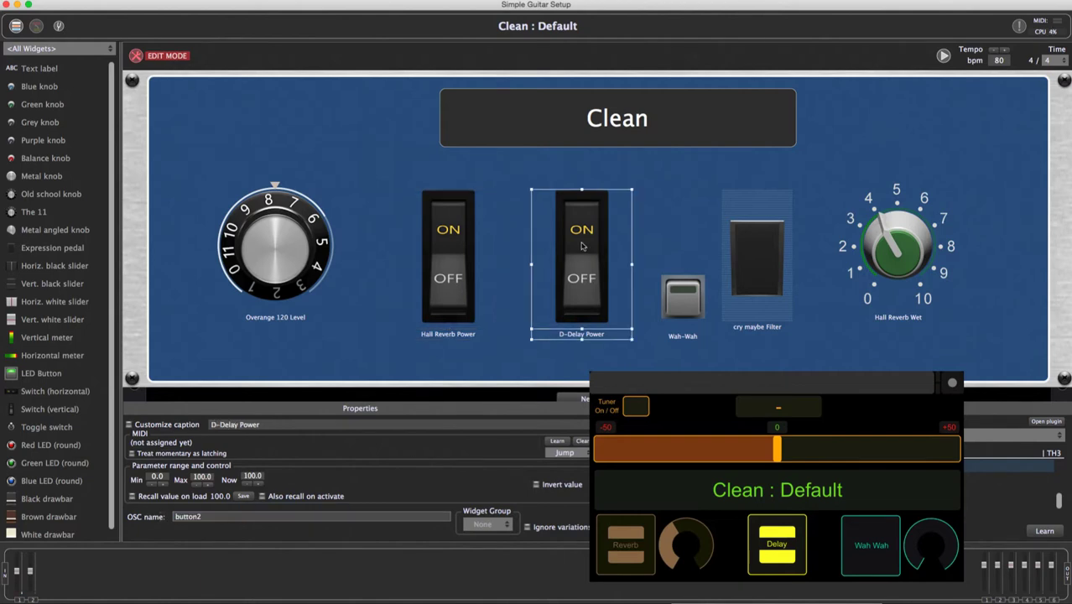
{"action": "left_click", "coordinate": [859, 247]}
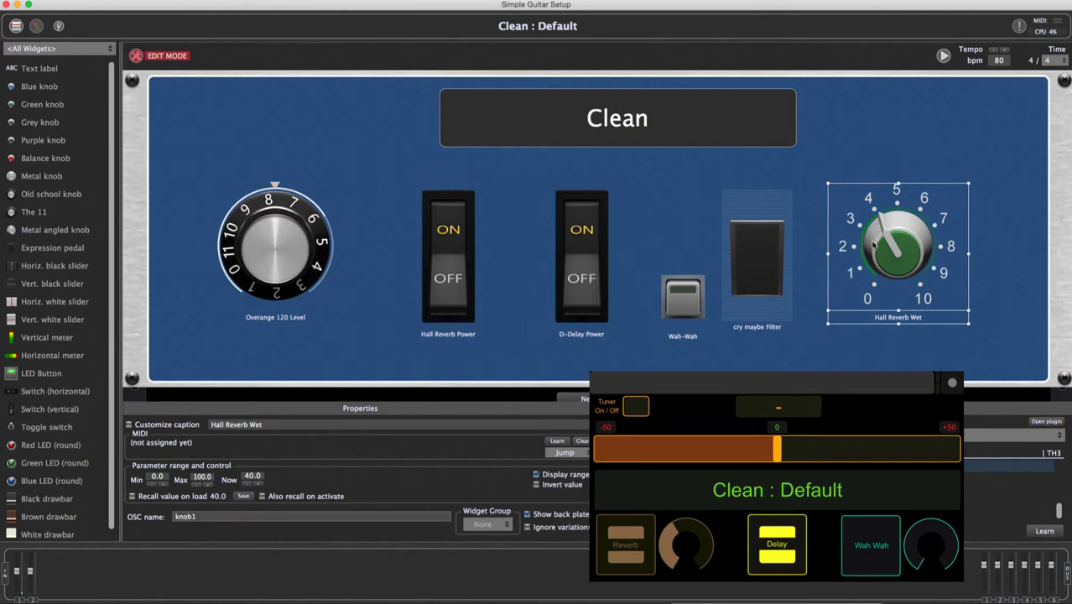
{"action": "left_click", "coordinate": [136, 55]}
- Check the Blues - Sharp Hall Reverb and D-Delay switch OSC names, then return to Clean
{"action": "left_click", "coordinate": [65, 107]}
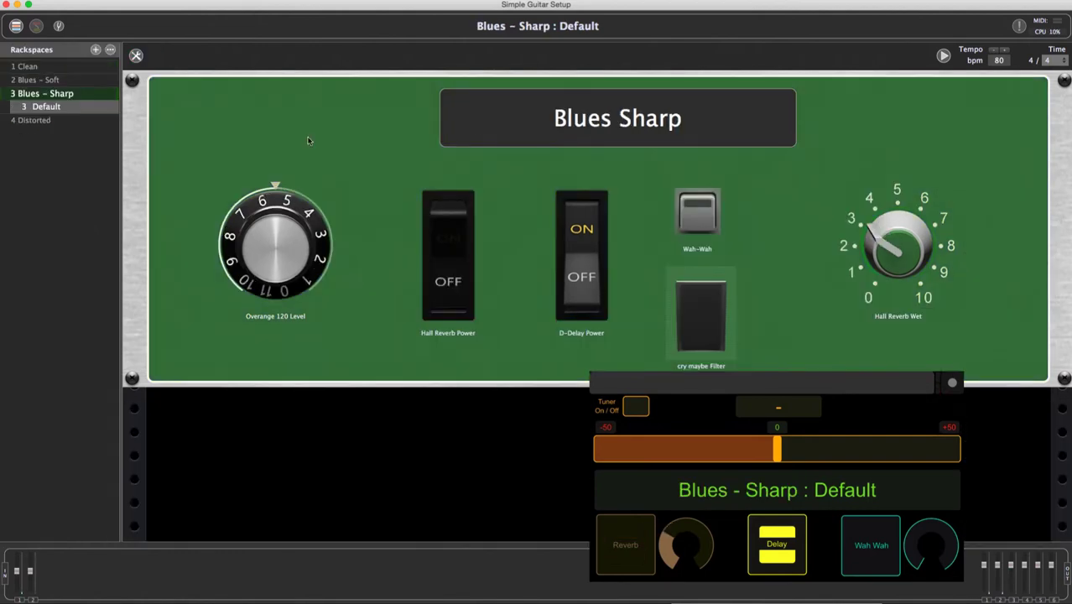
{"action": "left_click", "coordinate": [135, 56]}
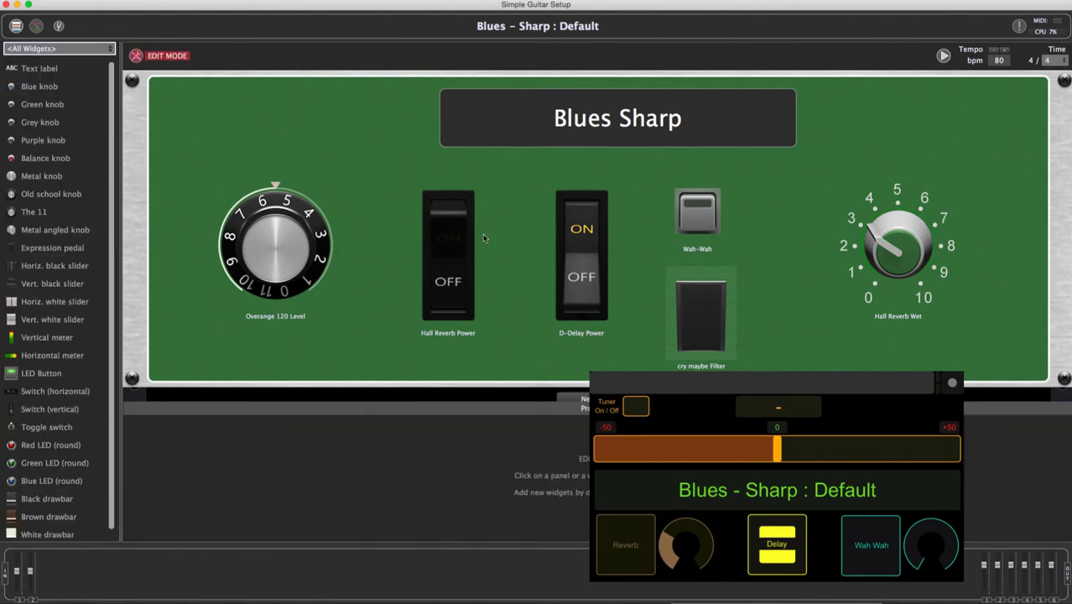
{"action": "left_click", "coordinate": [452, 240]}
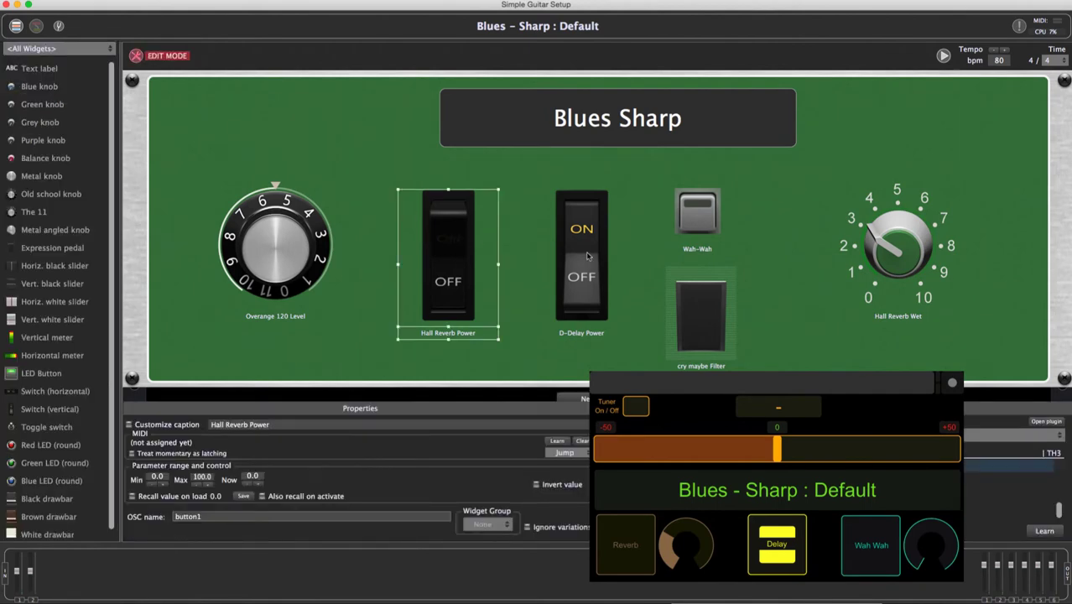
{"action": "left_click", "coordinate": [587, 256]}
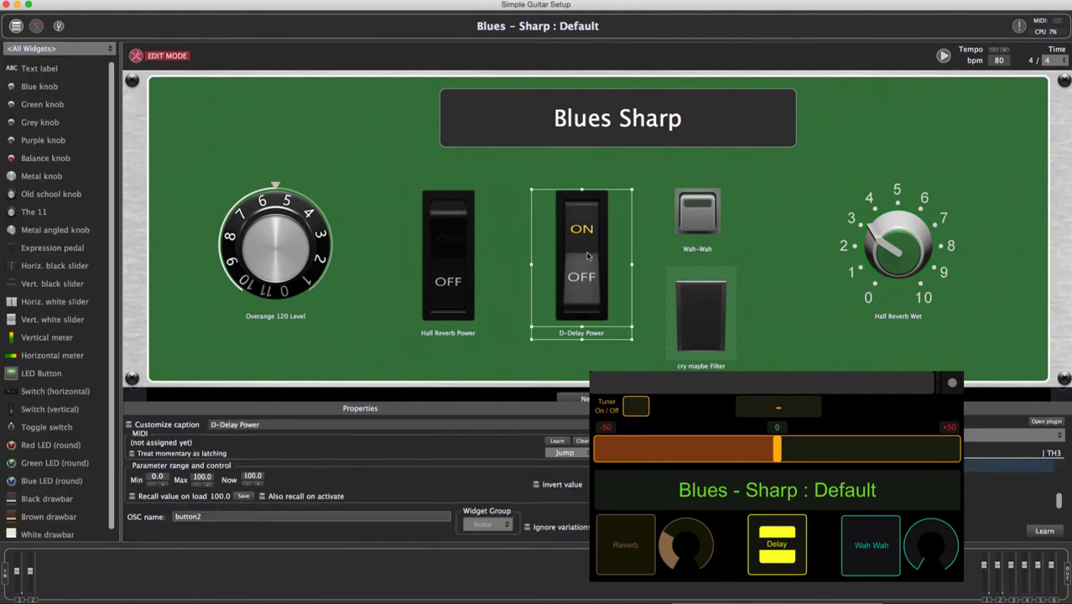
{"action": "left_click", "coordinate": [137, 55]}
{"action": "left_click", "coordinate": [65, 69]}
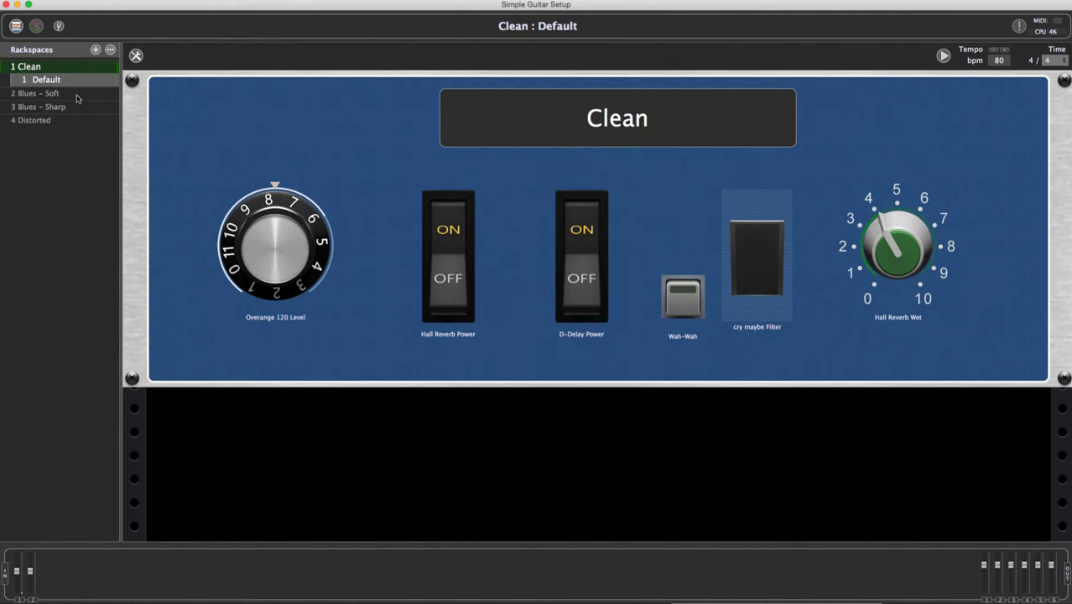
{"action": "key", "text": "Down"}
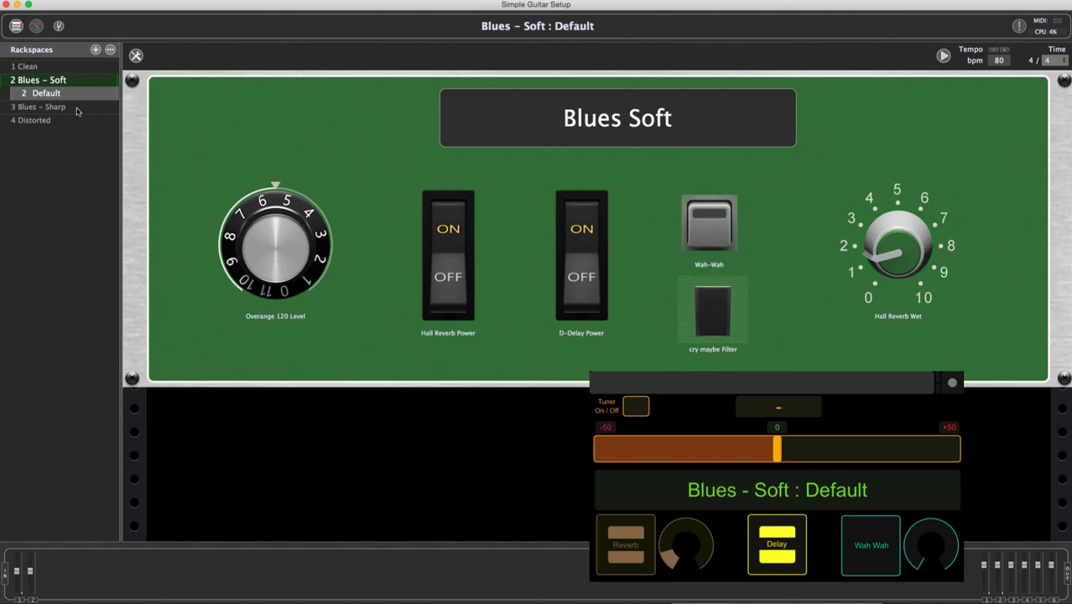
{"action": "left_click", "coordinate": [76, 111]}
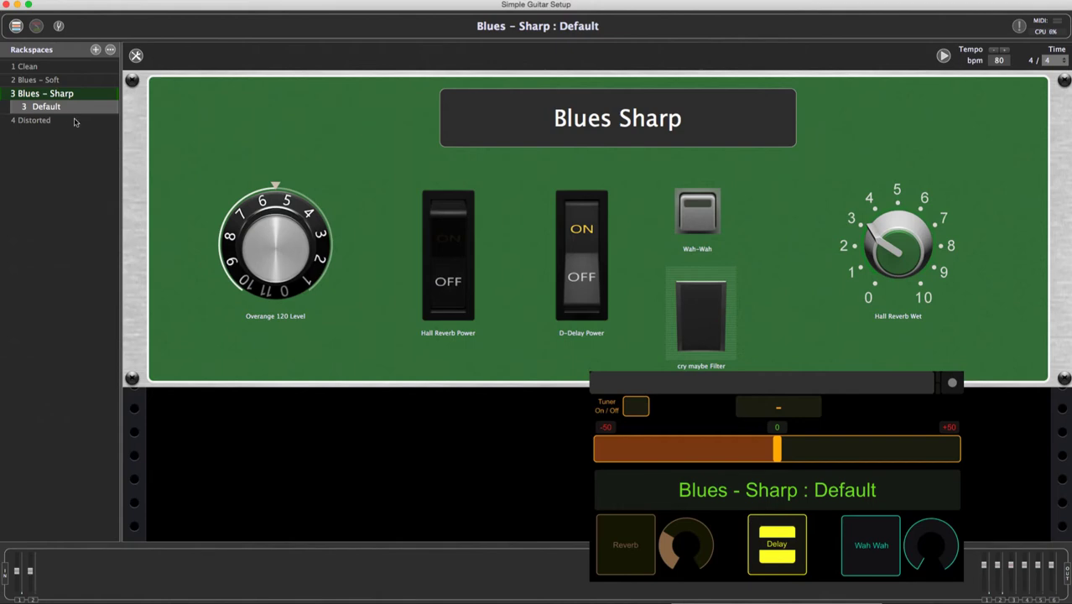
{"action": "left_click", "coordinate": [74, 121]}
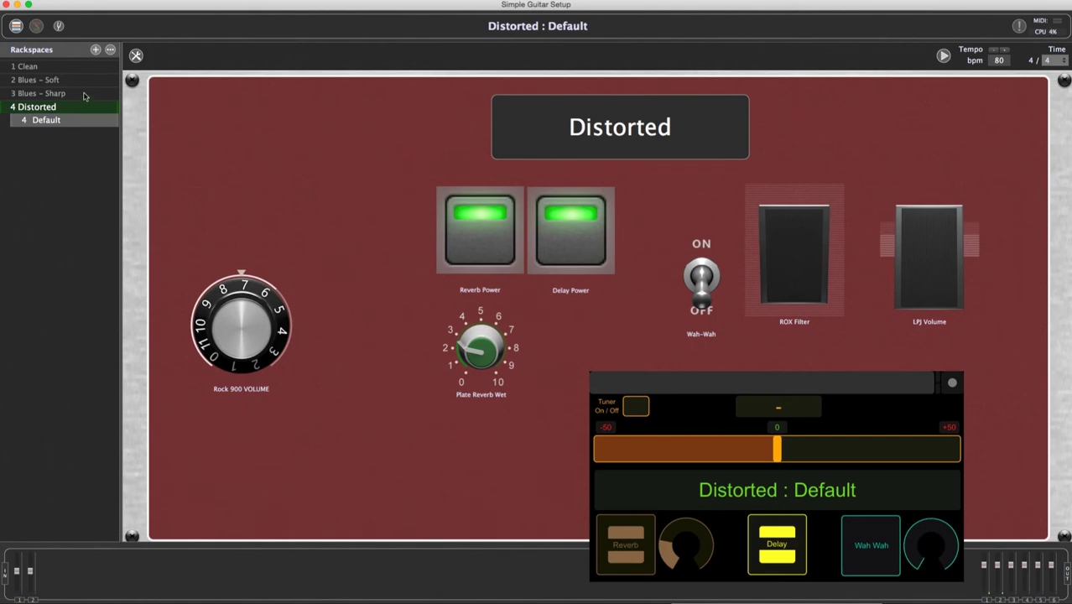
{"action": "left_click", "coordinate": [83, 94]}
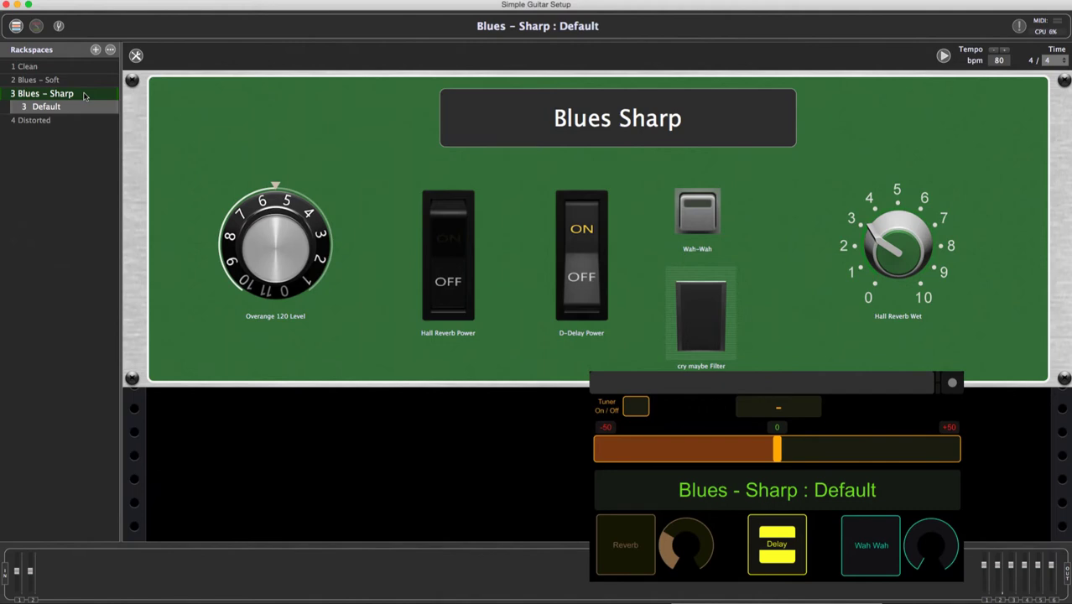
{"action": "left_click", "coordinate": [89, 69]}
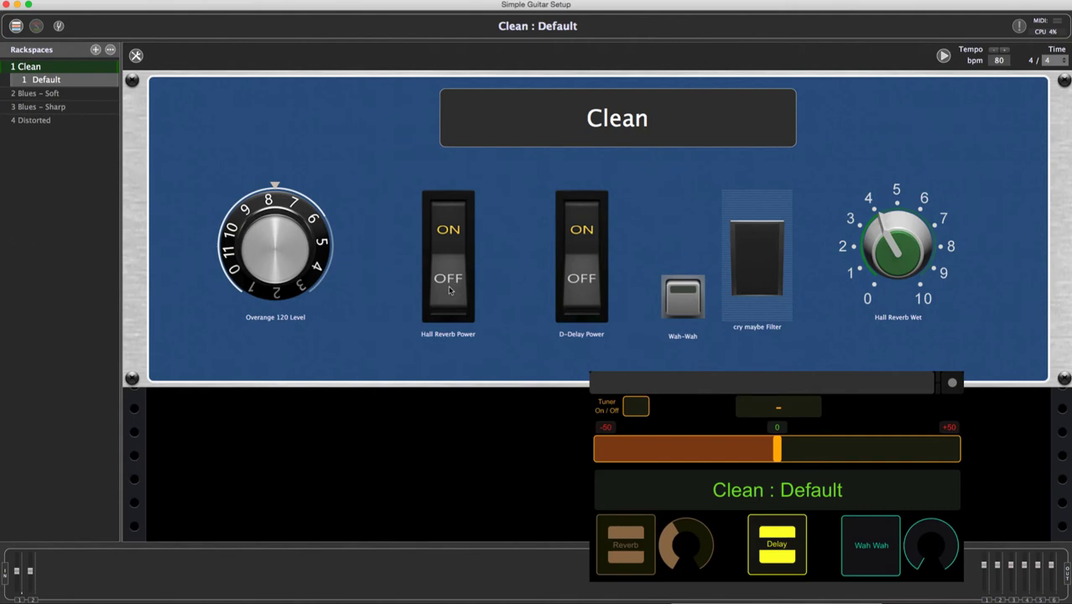
{"action": "left_click", "coordinate": [449, 289]}
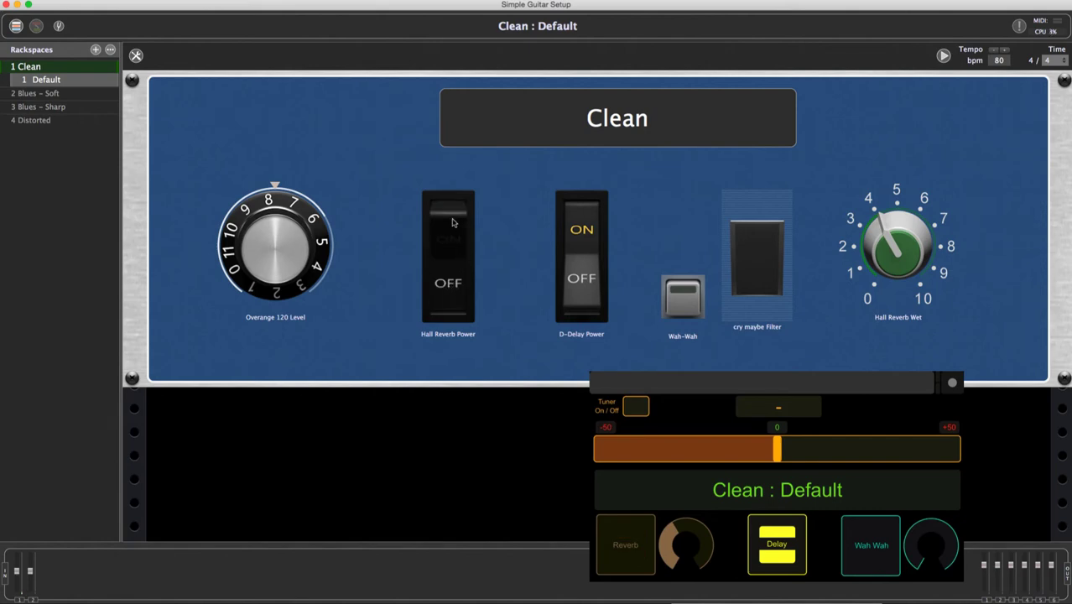
{"action": "left_click", "coordinate": [452, 223]}
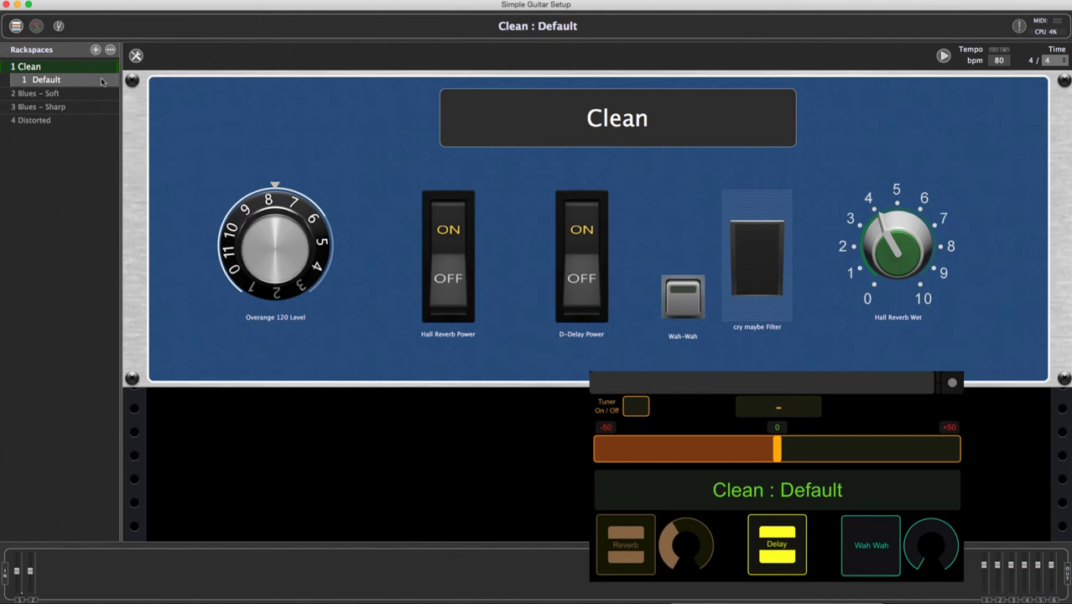
{"action": "left_click", "coordinate": [74, 94]}
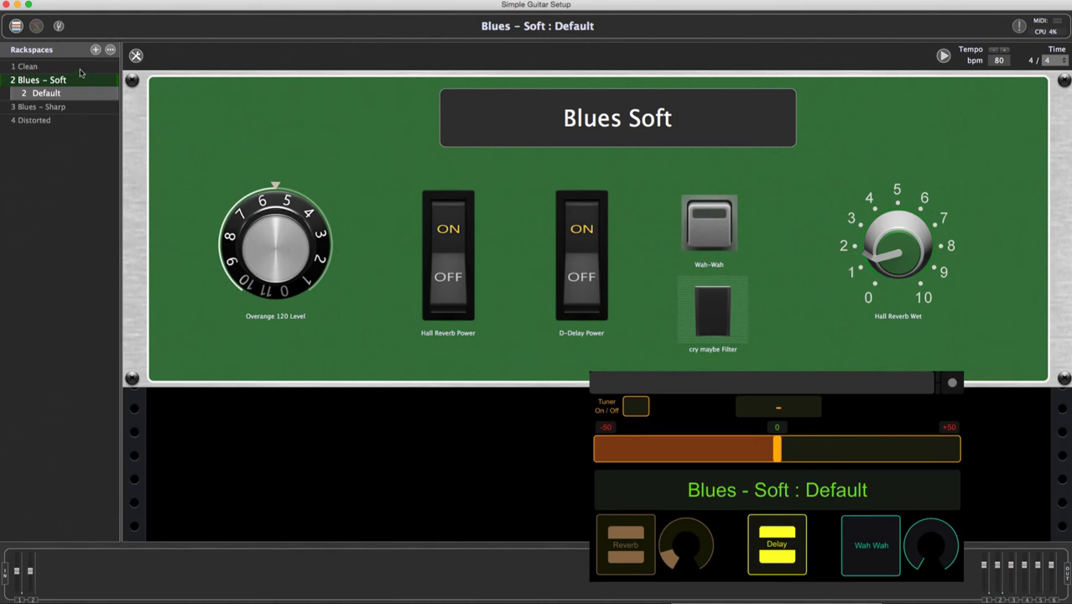
{"action": "left_click", "coordinate": [80, 68]}
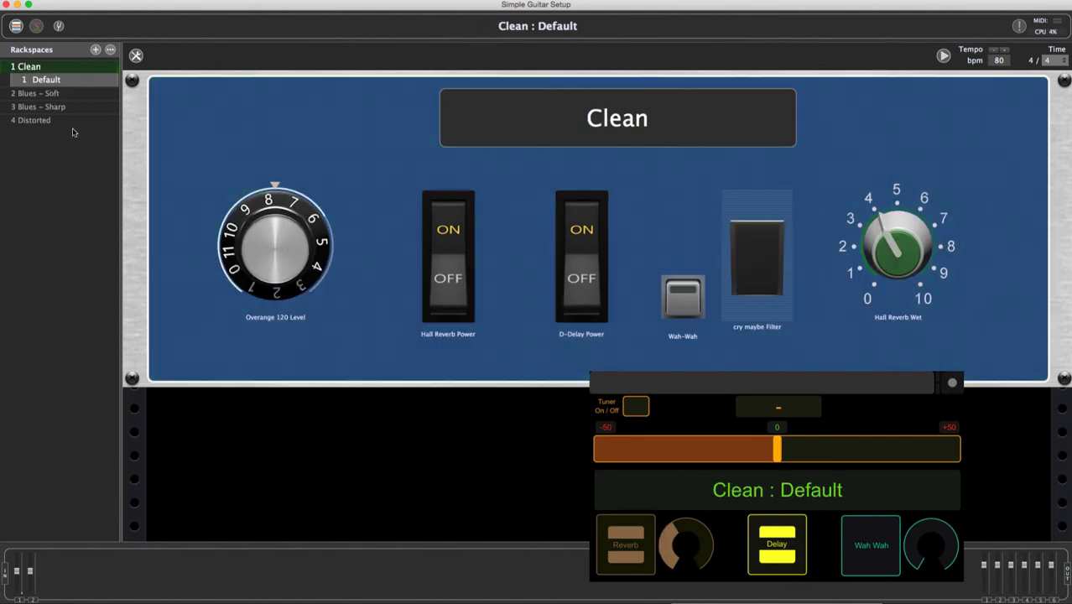